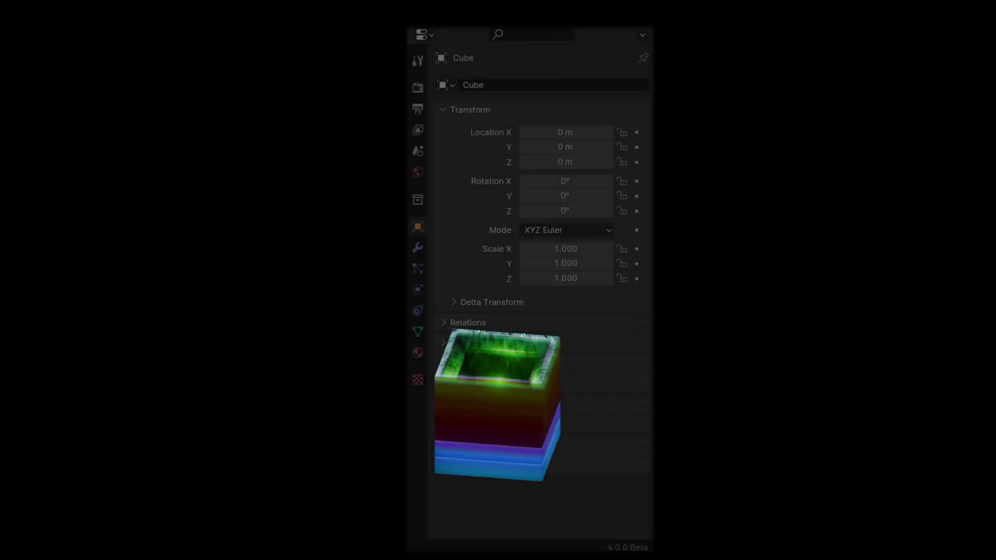
Set both render and viewport samples to 64 for EEVEE, and enable Ambient Occlusion and Bloom
left_click(418, 88)
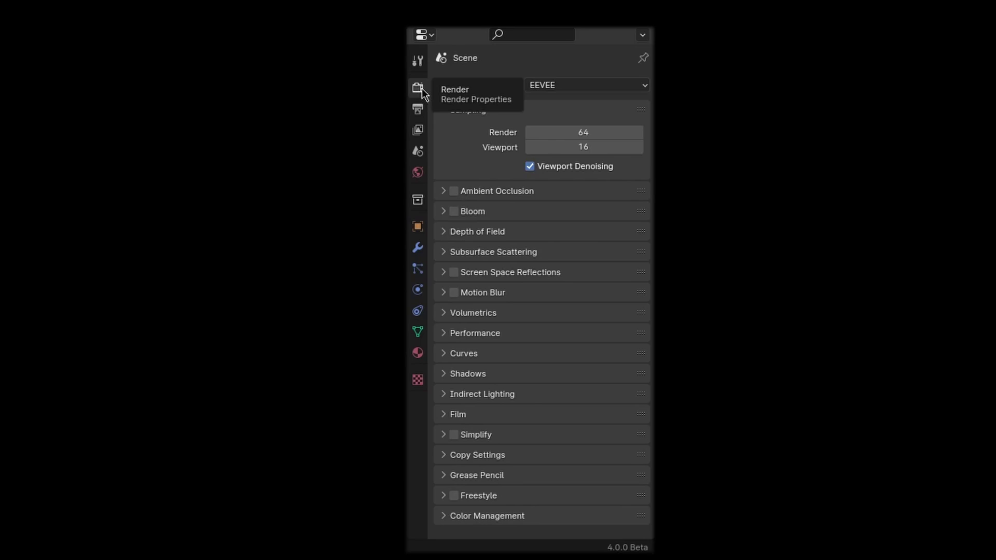
left_click_drag(582, 132, 582, 148)
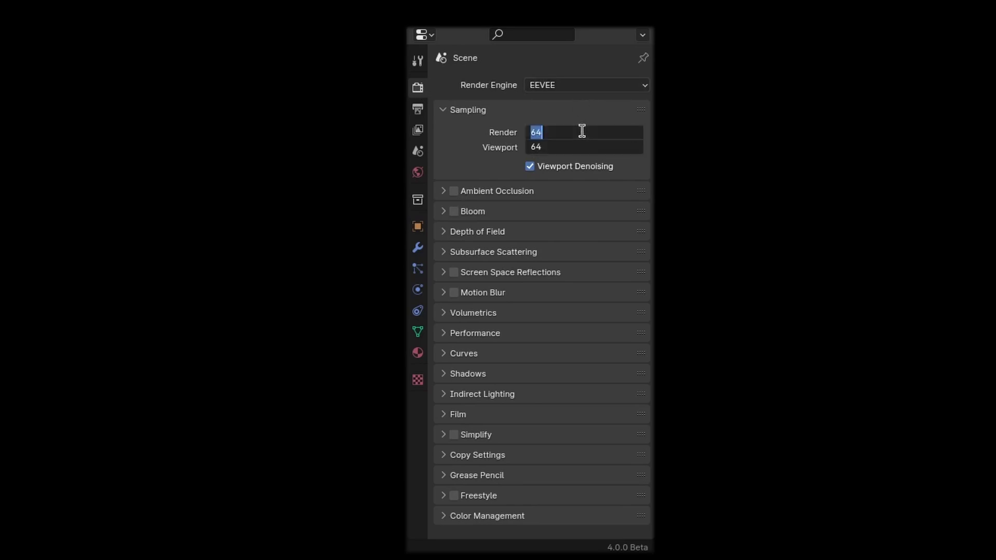
key("Escape")
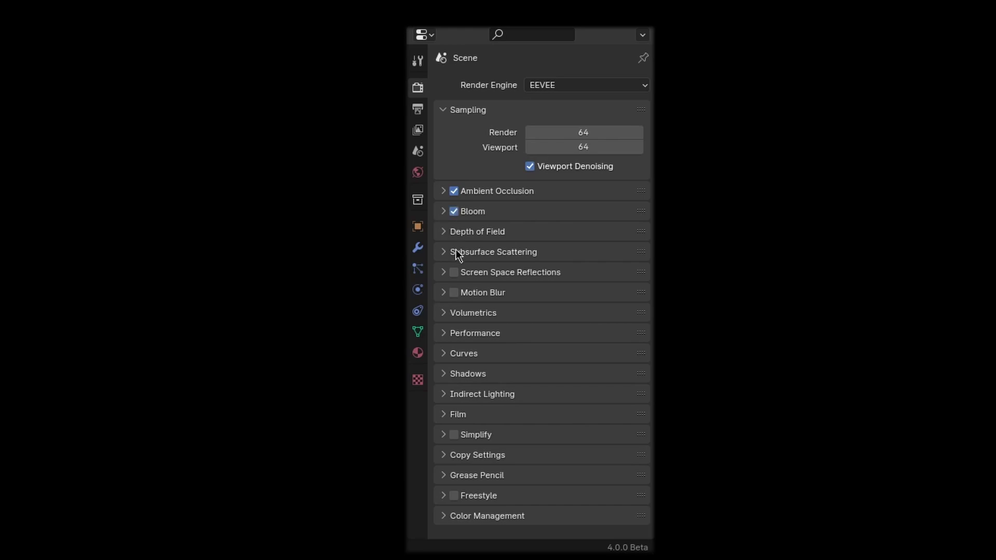
Enable Screen Space Reflections with Refraction, and turn on Motion Blur
left_click(456, 275)
left_click(443, 272)
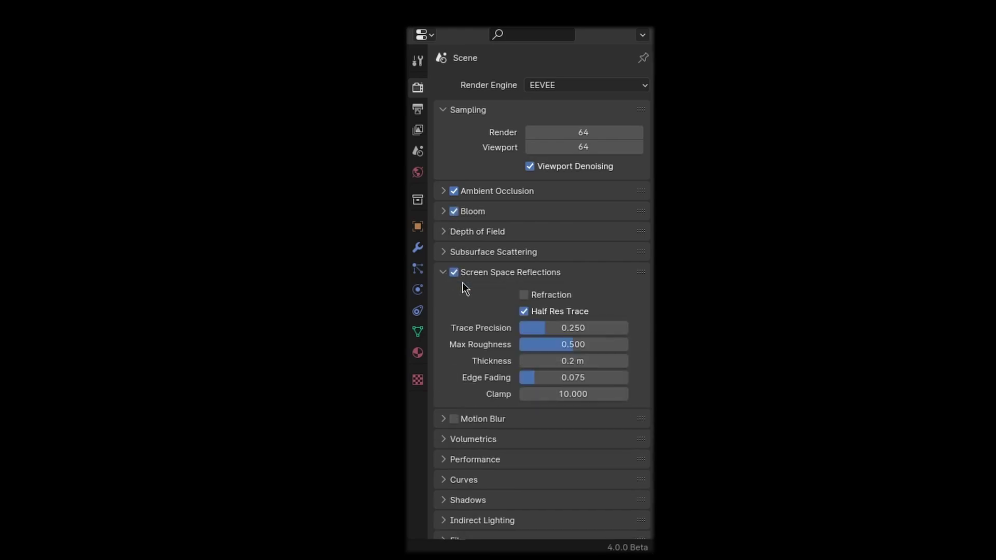
left_click(524, 296)
left_click(444, 272)
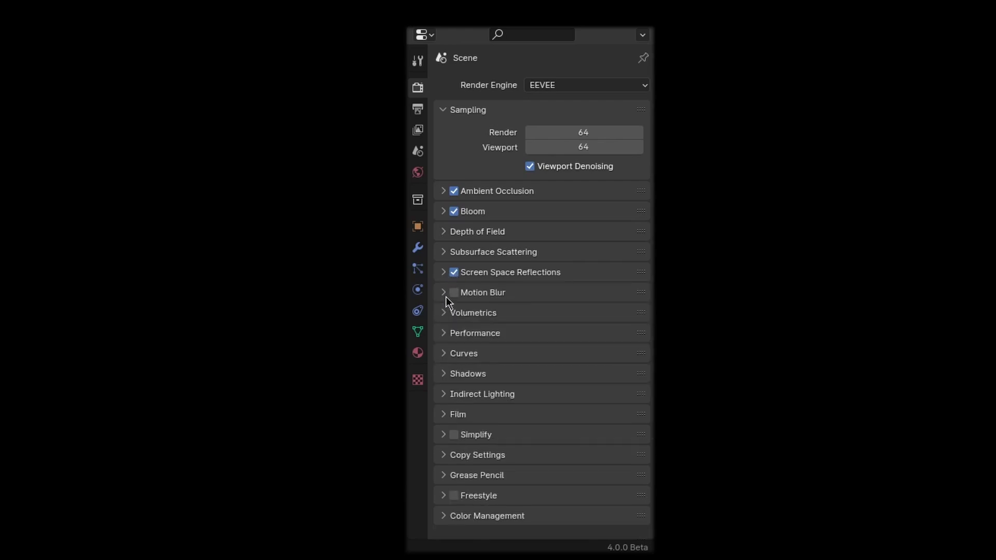
left_click(454, 293)
Set the shadow cube size to 1024 px and cascade size to 2048 px, with High Bit Depth enabled
left_click(446, 372)
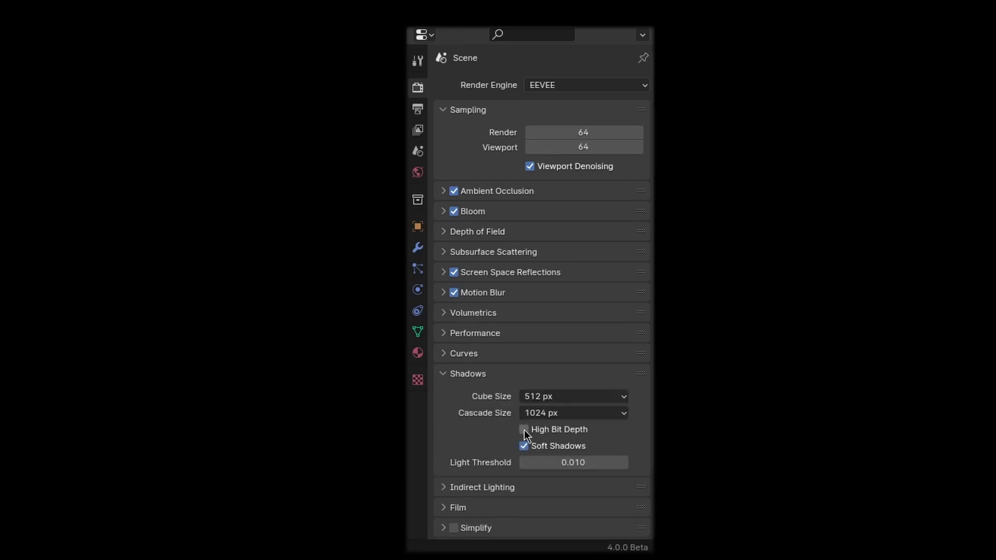
scroll(506, 432, "down", 2)
left_click(551, 366)
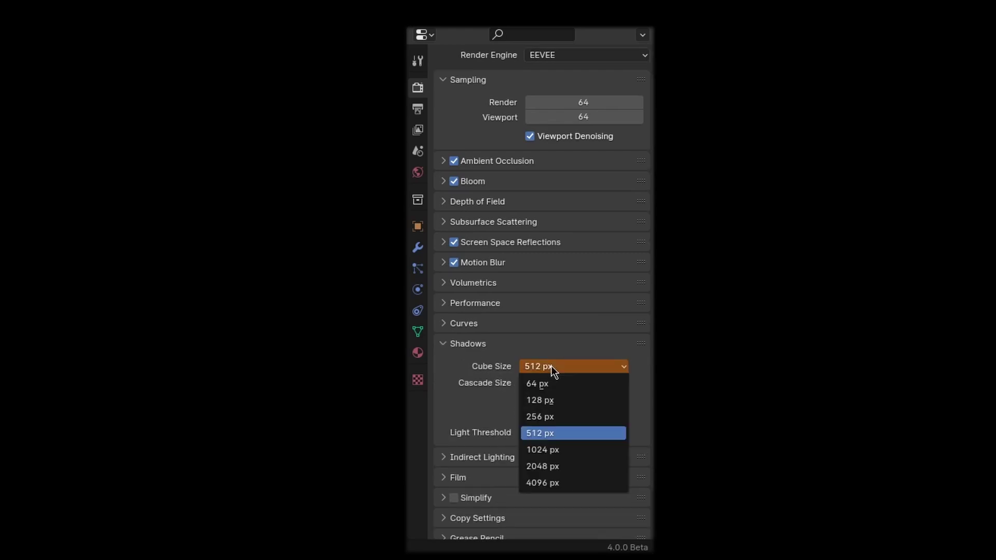
left_click(547, 453)
left_click(551, 384)
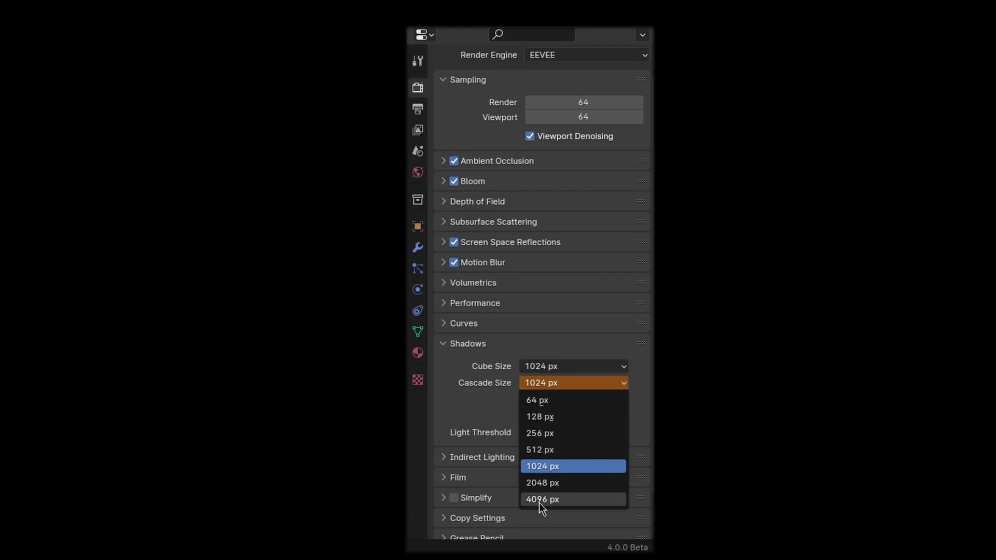
left_click(538, 483)
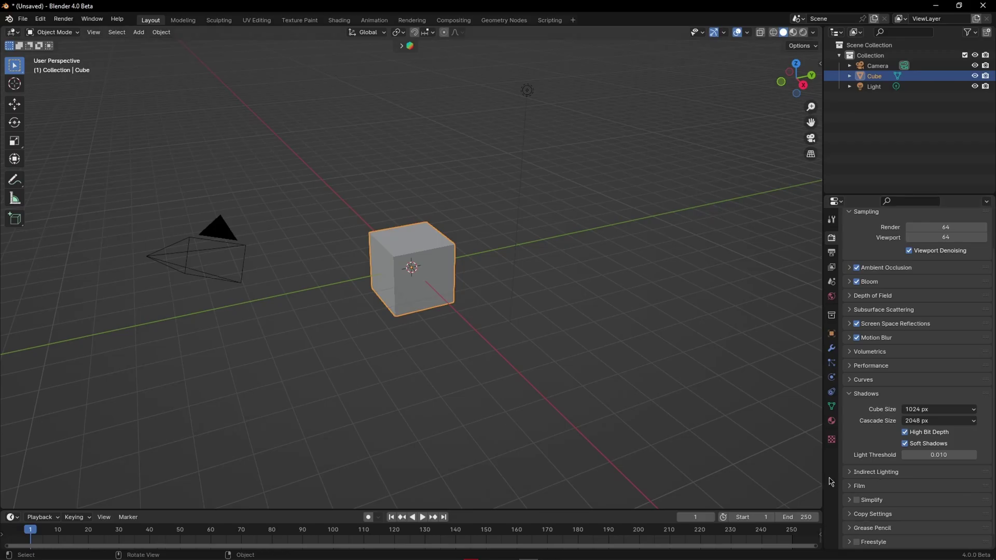
Inset the cube's face on the X side and extrude it inward to hollow out the cube
middle_click_drag(456, 312, 427, 279)
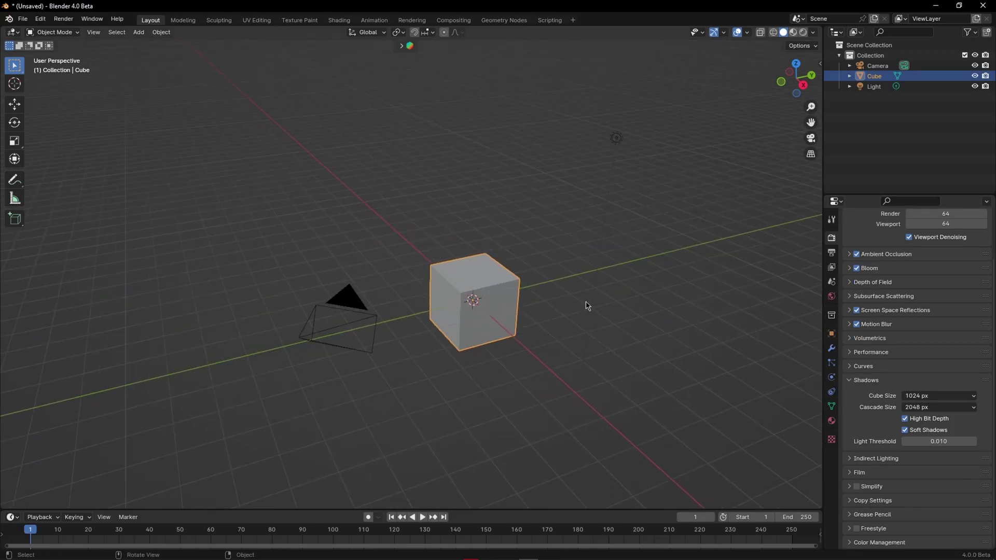
key("KP_Decimal")
key("Tab")
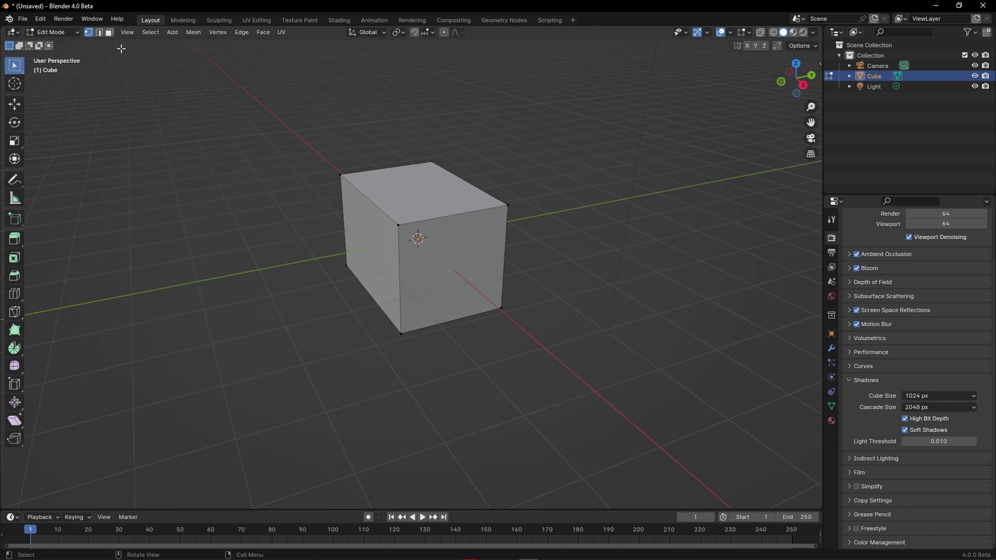
key("3")
key("i")
left_click(379, 216)
key("e")
left_click(467, 289)
key("Tab")
Replace the default light with a Sun light at the scene origin, using rendered viewport shading
mouse_move(466, 289)
middle_mouse_down()
mouse_move(363, 262)
mouse_move(378, 237)
mouse_move(470, 253)
middle_mouse_up()
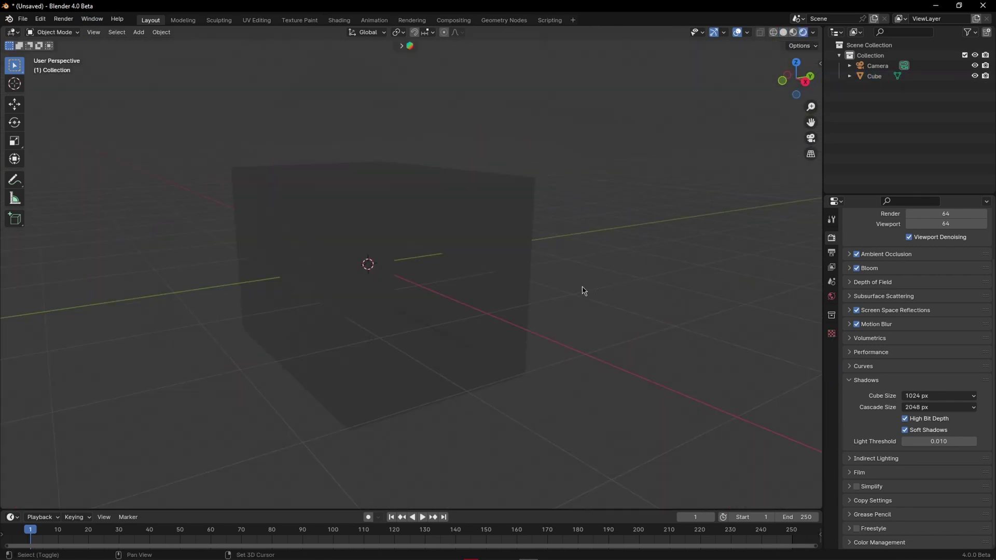
middle_click_drag(583, 290, 519, 286)
key("shift+a")
mouse_move(529, 425)
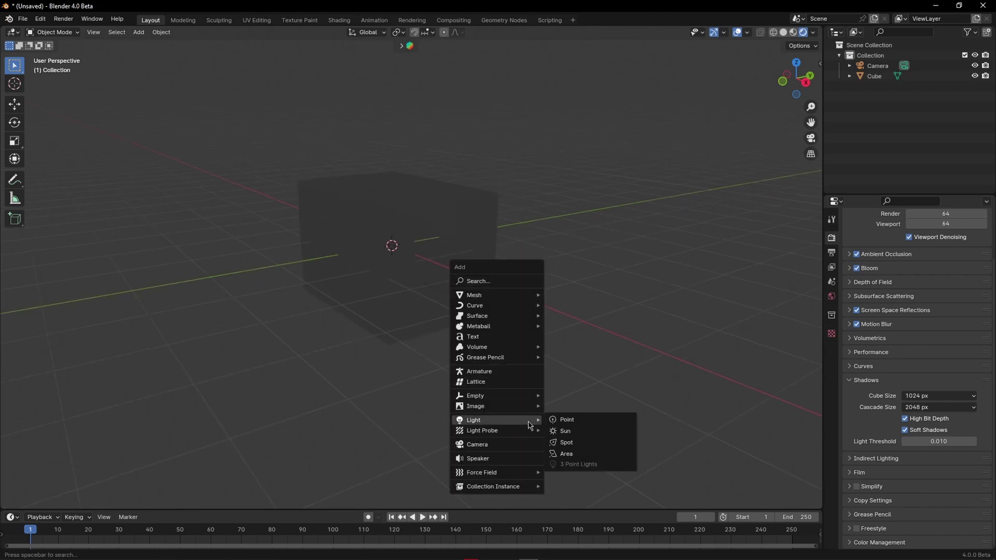
left_click(566, 434)
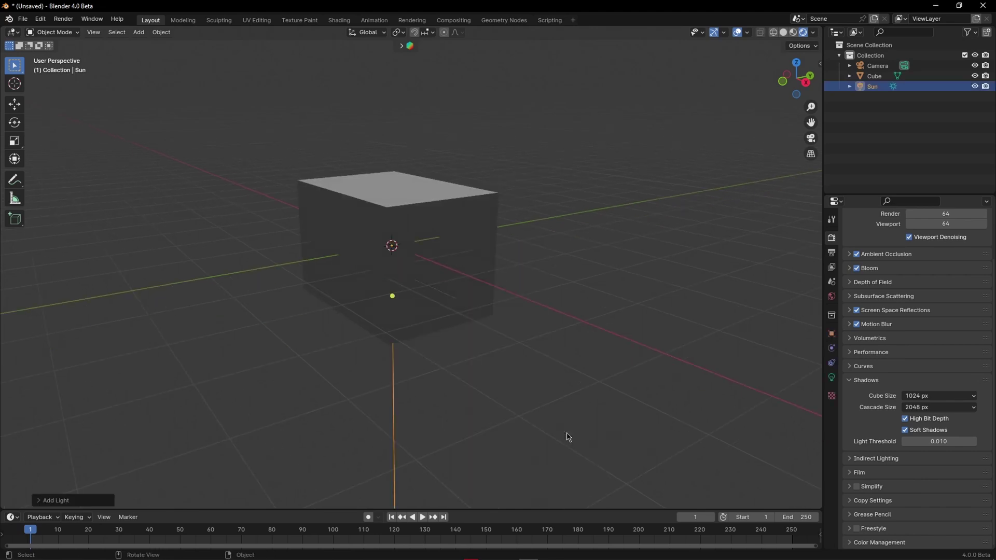
Enable Contact Shadows on the Sun, set its strength to 10, and give it a slightly warm color
left_click(831, 377)
left_click(809, 375)
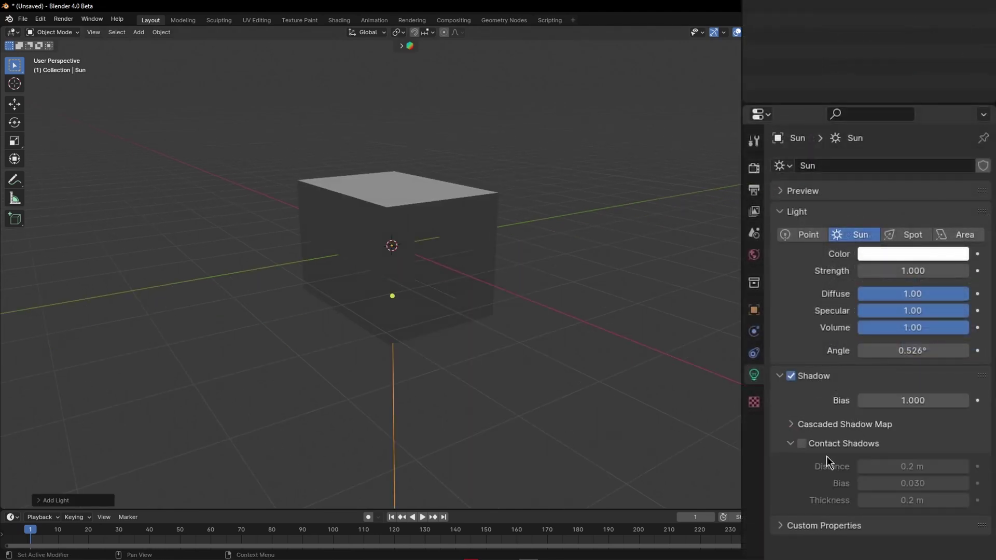
left_click(801, 444)
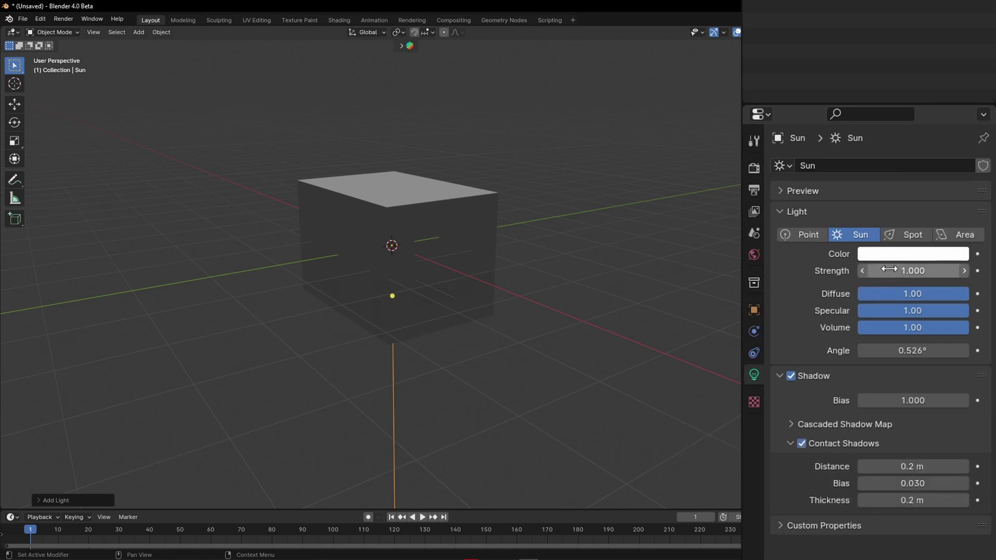
left_click_drag(881, 271, 938, 271)
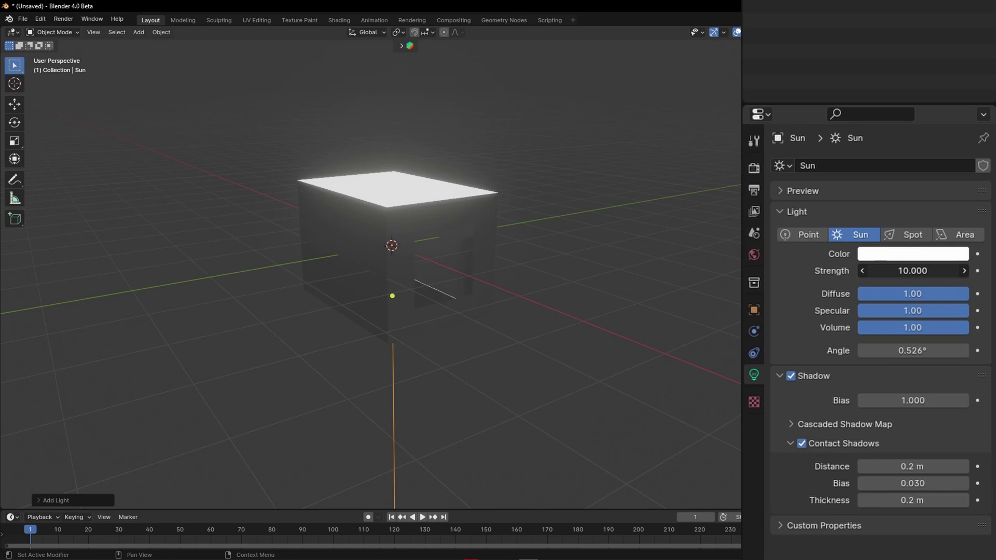
left_click(902, 257)
Rotate the Sun to 69° on Y and -38° on Z so it shines into the cube's opening
left_click(754, 310)
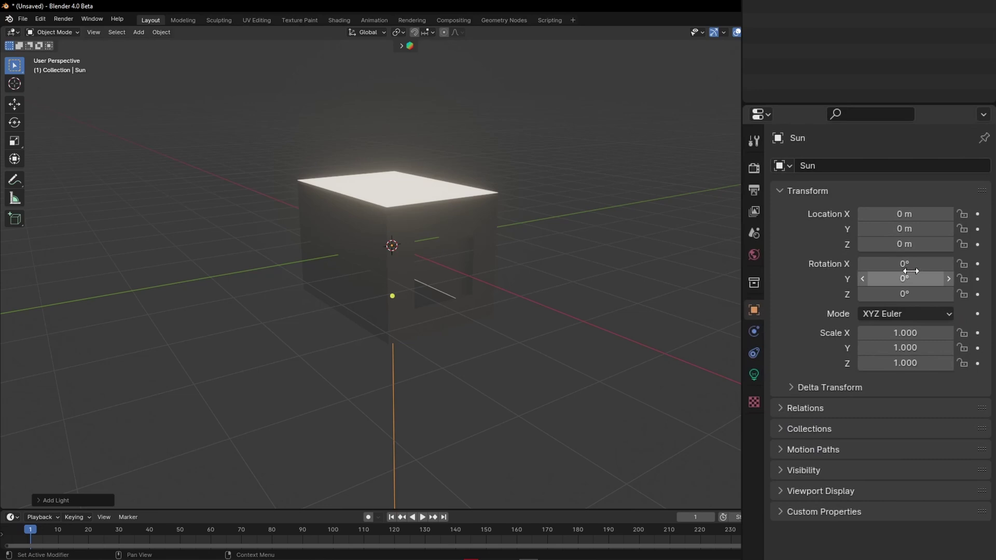
mouse_move(911, 269)
left_mouse_down()
mouse_move(954, 269)
mouse_move(906, 270)
mouse_move(913, 281)
mouse_move(945, 280)
mouse_move(929, 294)
mouse_move(888, 294)
left_mouse_up()
key("ctrl+z")
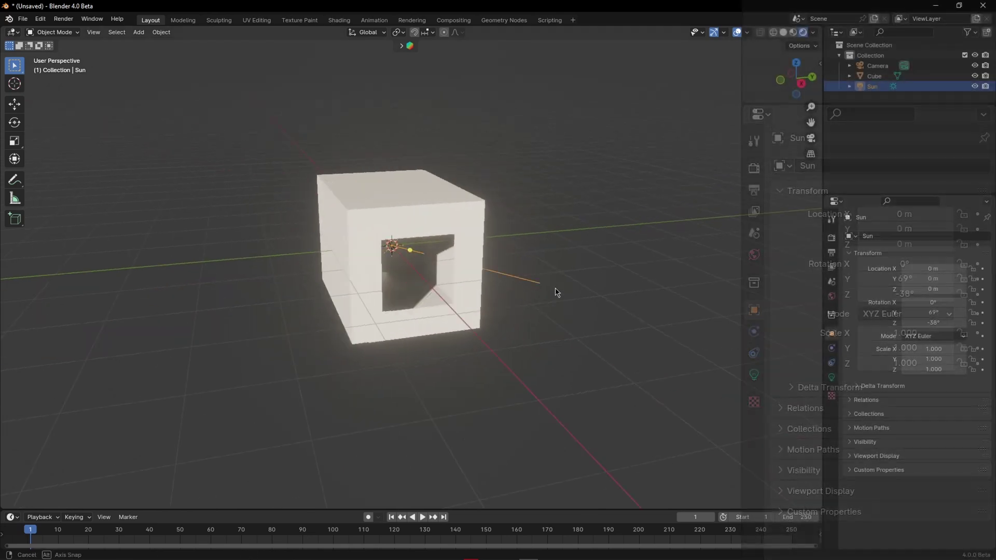
Set the World background color to black
middle_click_drag(555, 291, 386, 269)
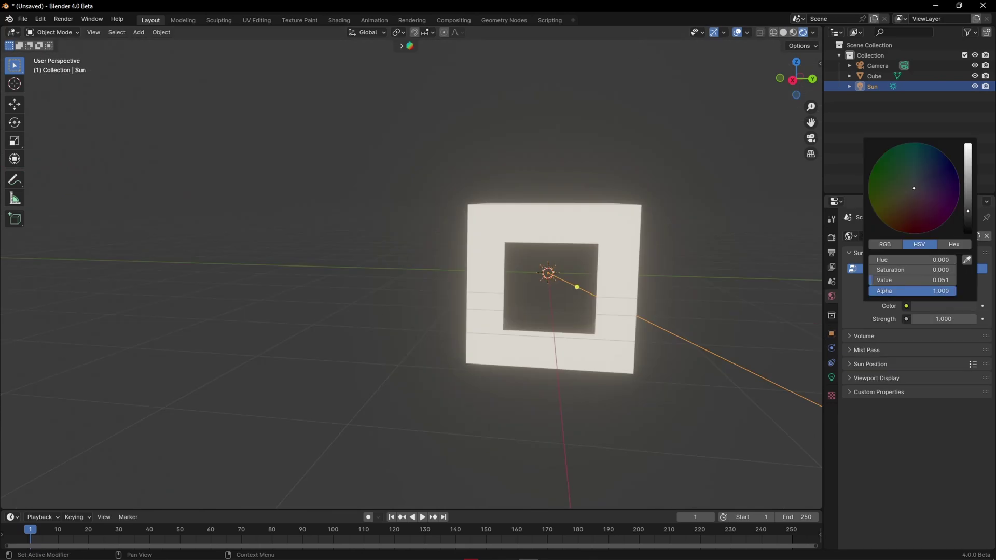
left_click_drag(967, 211, 967, 233)
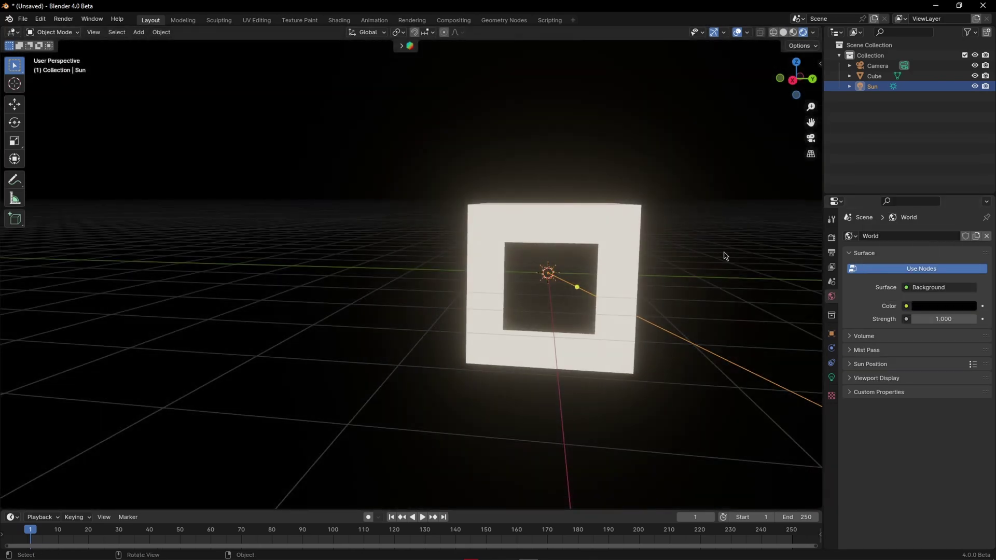
middle_click_drag(667, 262, 522, 190)
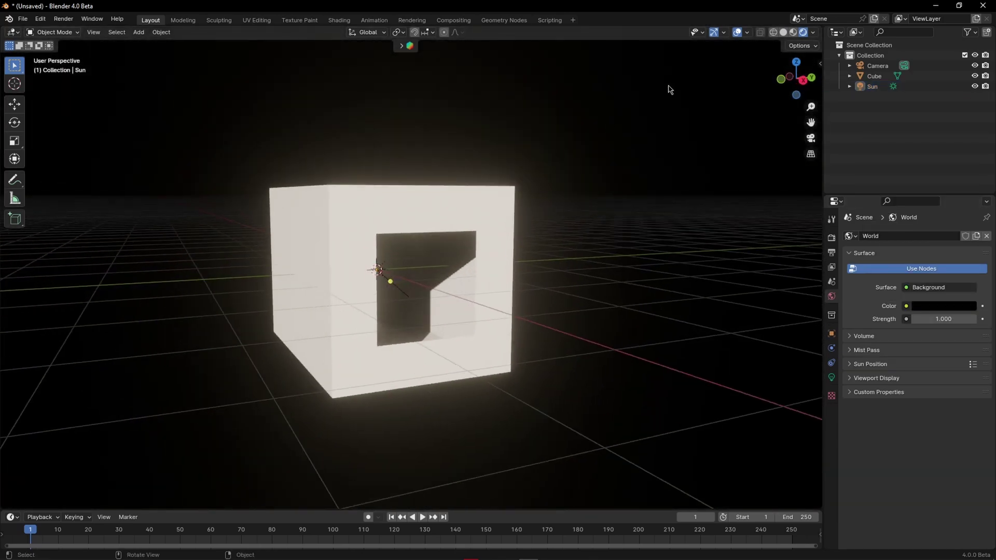
Hide the viewport overlays and examine the lighting inside the cube's opening from several angles
left_click(737, 32)
middle_click_drag(631, 142, 485, 289)
scroll(534, 311, "up", 2)
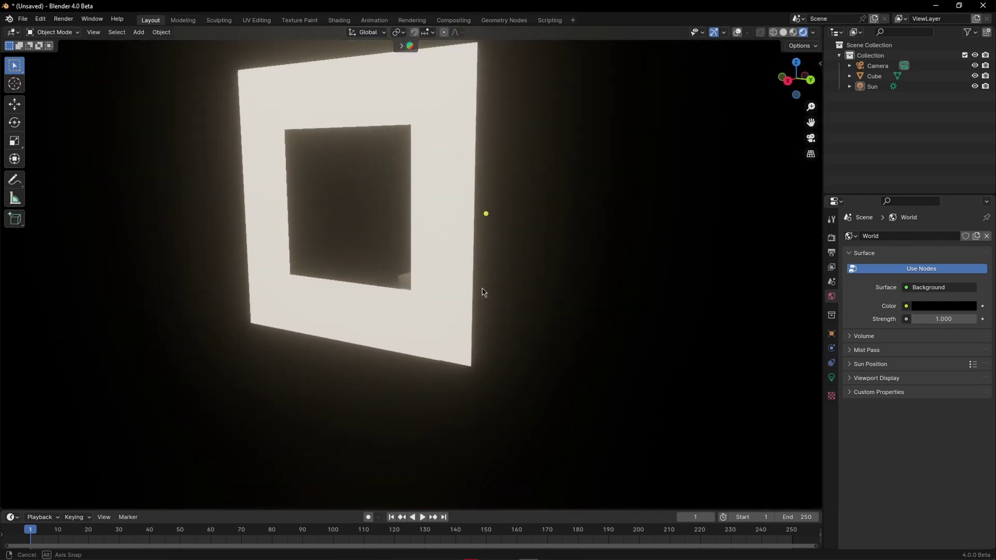
scroll(473, 214, "up", 4)
middle_click_drag(473, 215, 514, 215)
middle_click_drag(697, 346, 654, 301)
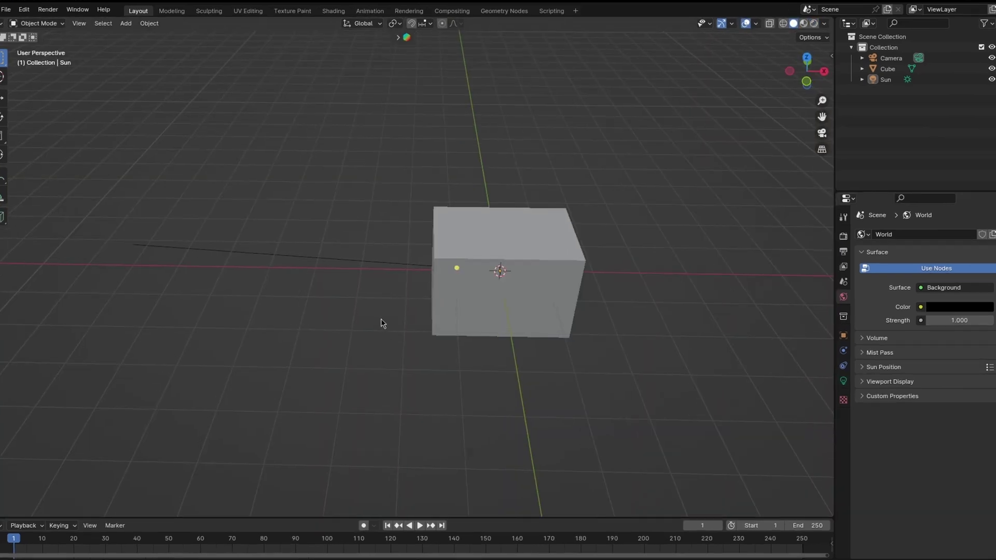
Add an Irradiance Volume light probe at the cube's center
key("shift+a")
mouse_move(363, 326)
type("i")
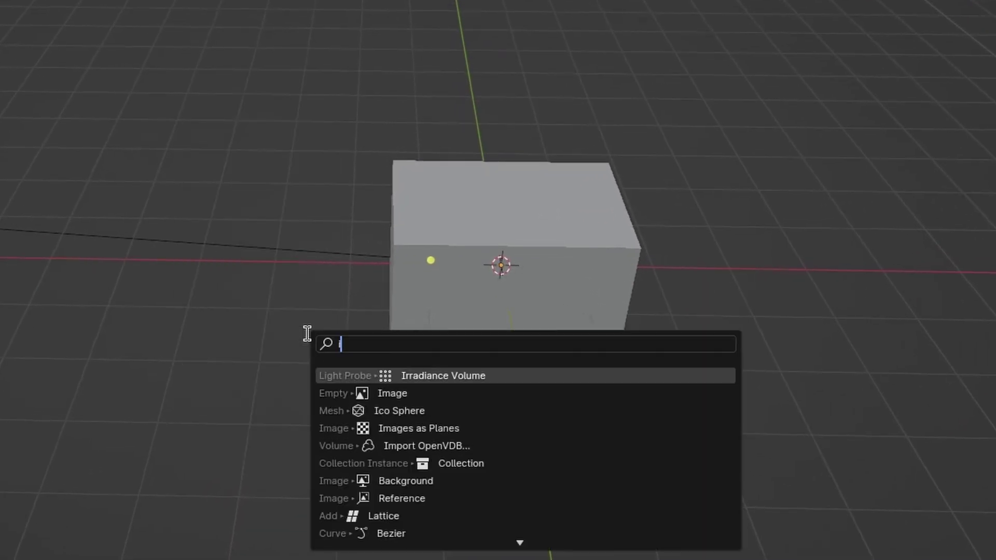
left_click(417, 374)
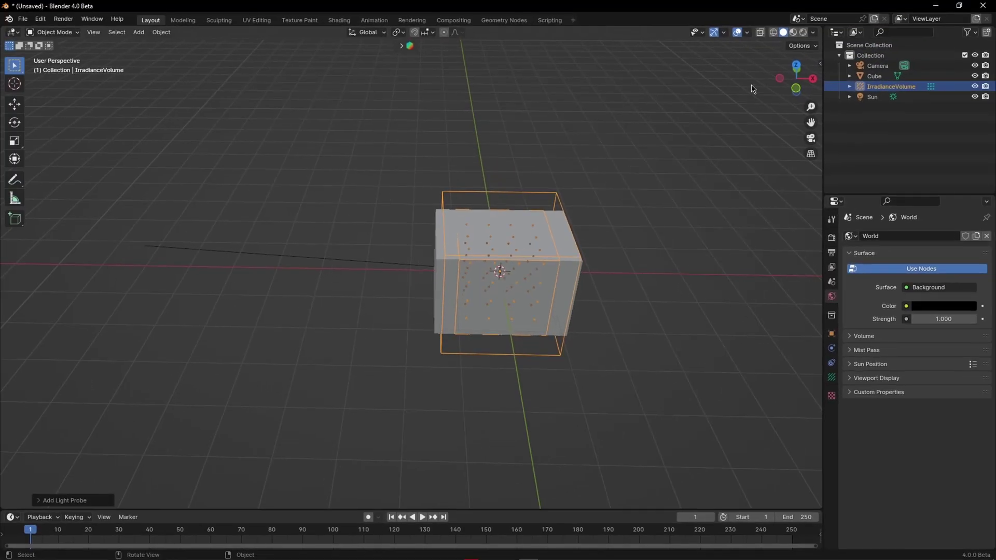
Scale the irradiance volume along the X axis from the front view until it encloses the cube's length
left_click(796, 88)
scroll(576, 228, "up", 3)
key("s")
key("x")
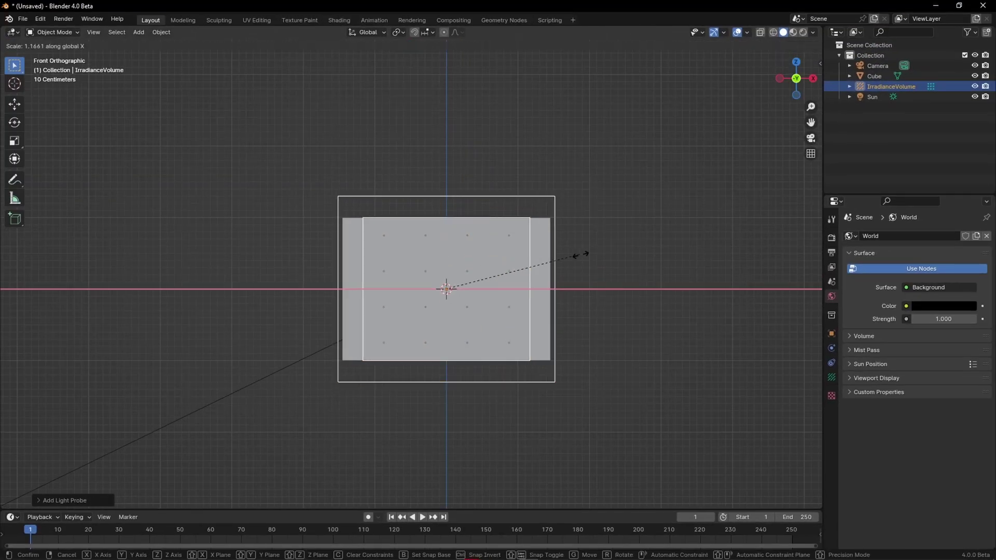
left_click(613, 261)
Set the irradiance volume's resolution to 11 on X, 8 on Y and 7 on Z
middle_click_drag(613, 261, 524, 280)
left_click(745, 298)
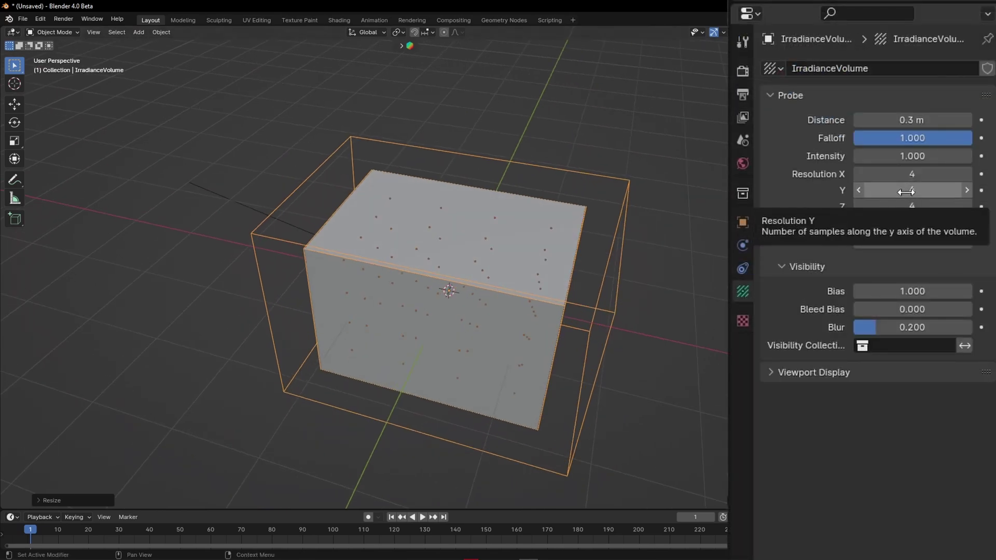
left_click_drag(905, 175, 905, 175)
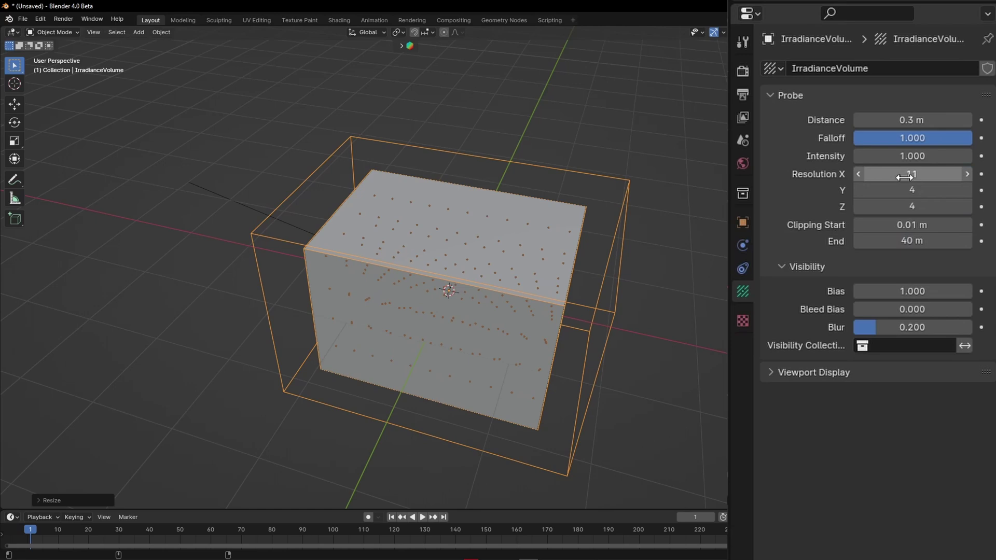
middle_click_drag(609, 311, 638, 291)
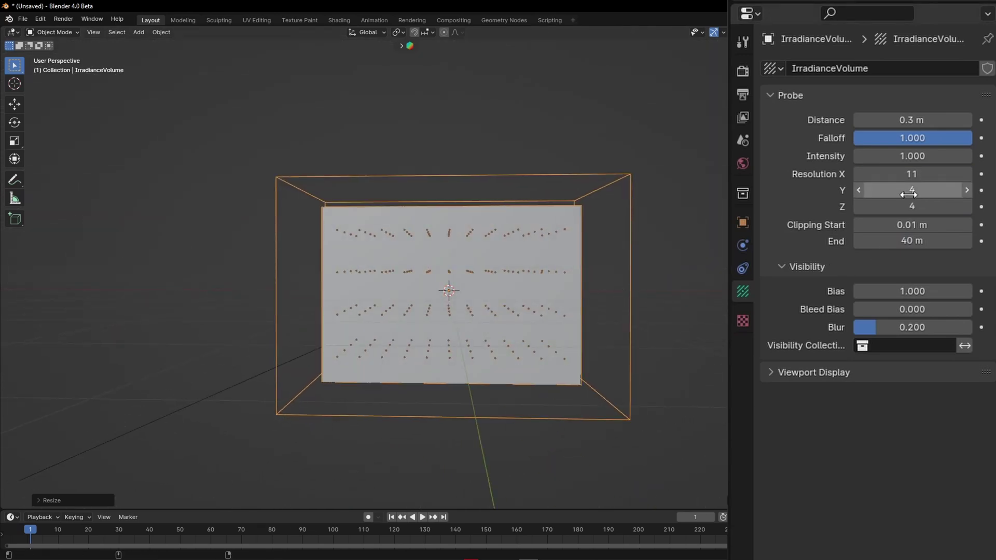
left_click_drag(909, 207, 909, 207)
middle_click_drag(725, 311, 727, 196)
key("Escape")
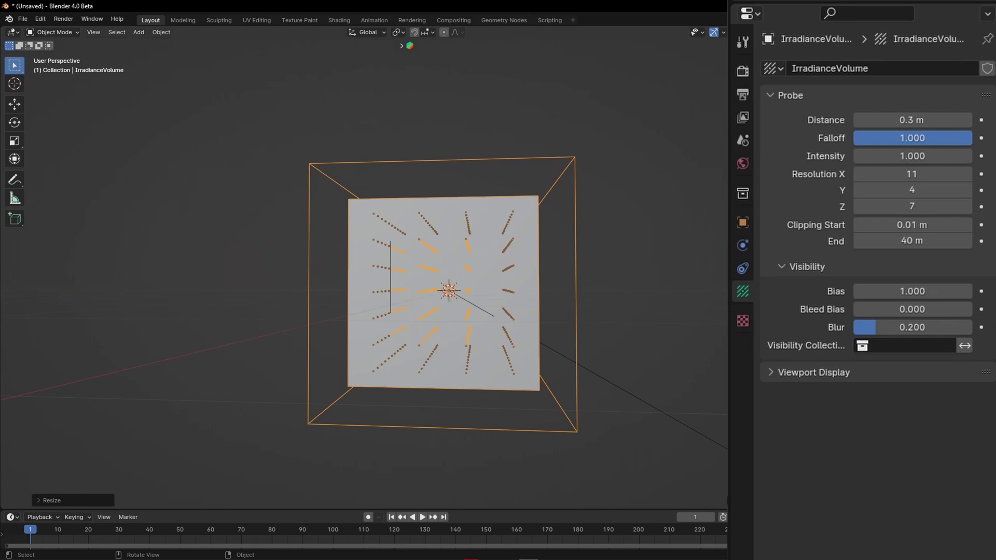
left_click_drag(911, 189, 934, 189)
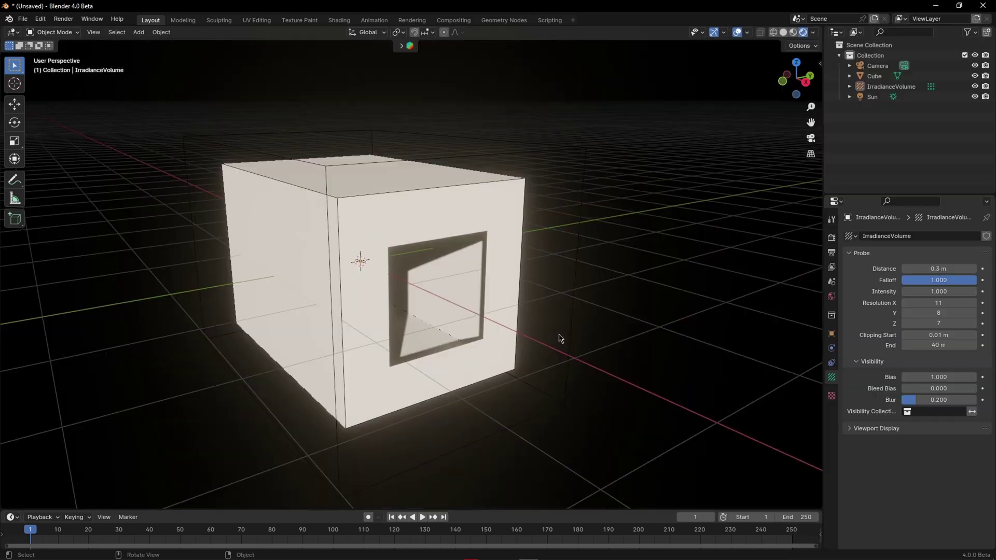
Bake the indirect lighting for the hollow cube and examine its lit interior
middle_click_drag(559, 338, 446, 283)
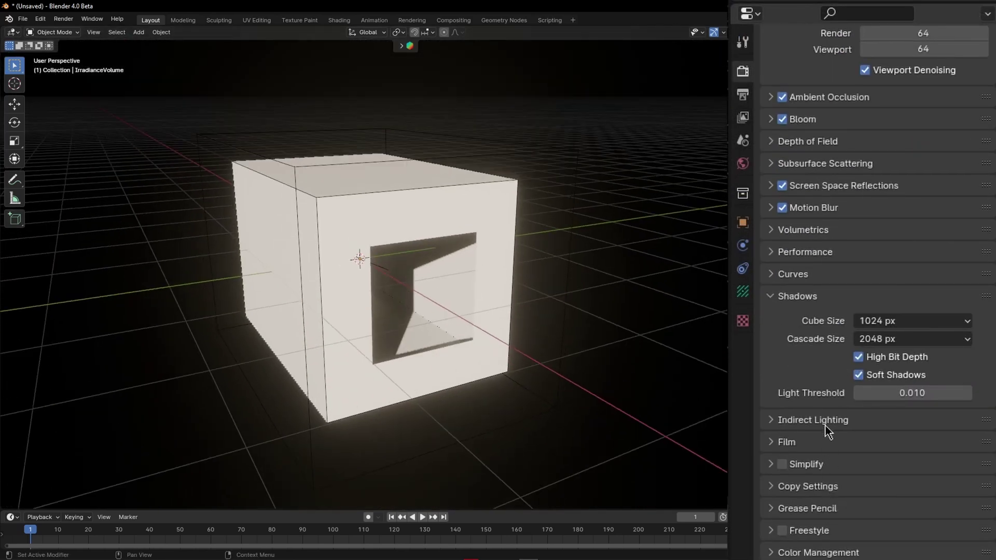
left_click(826, 425)
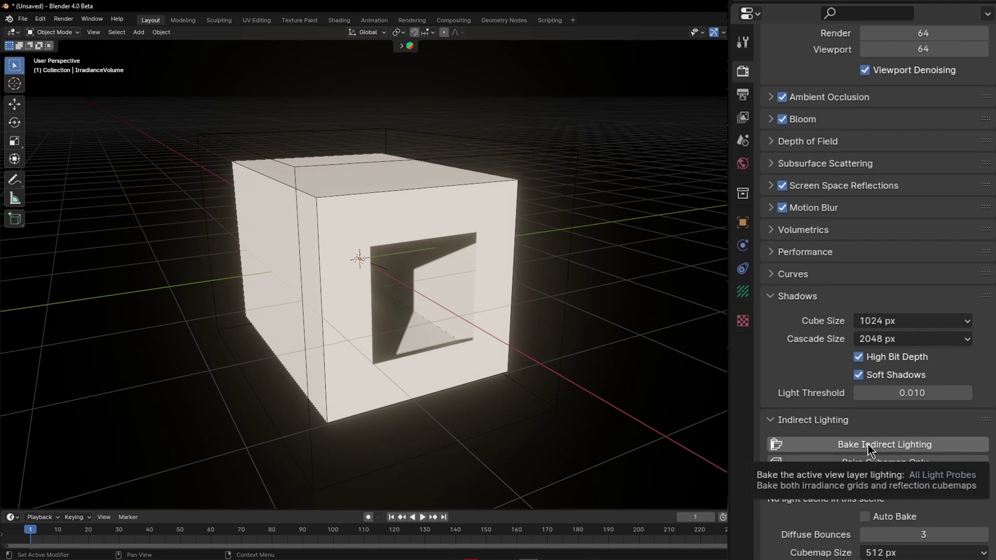
scroll(923, 431, "down", 5)
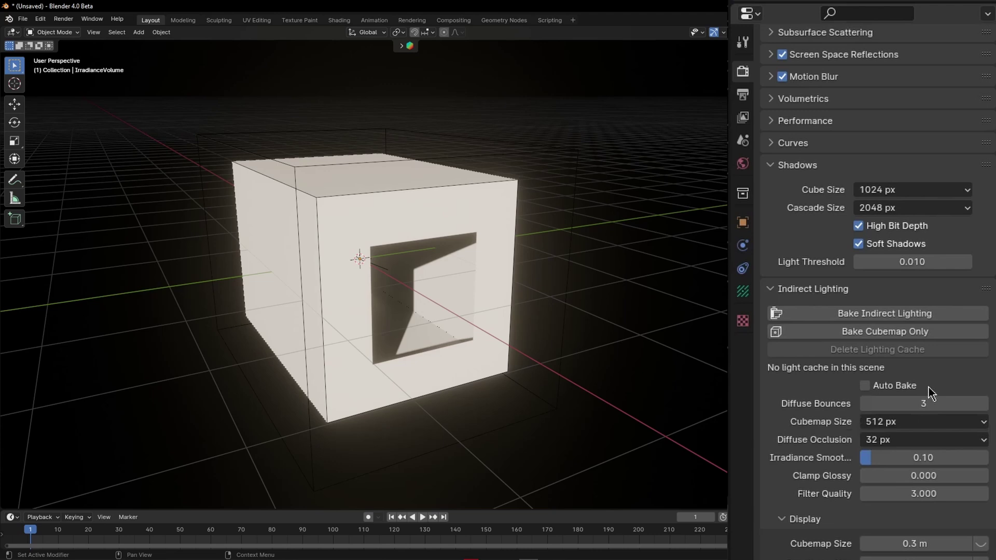
left_click(907, 315)
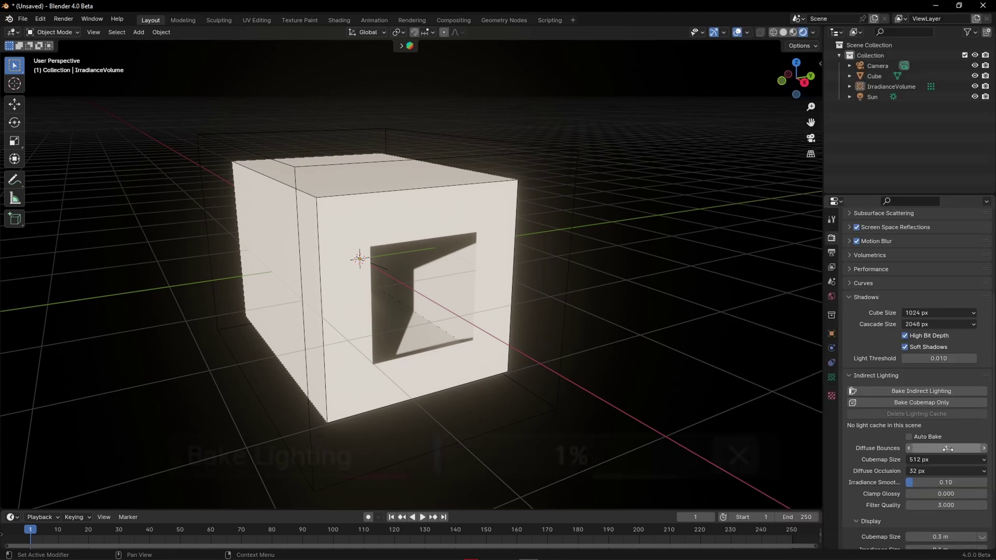
left_click(936, 396)
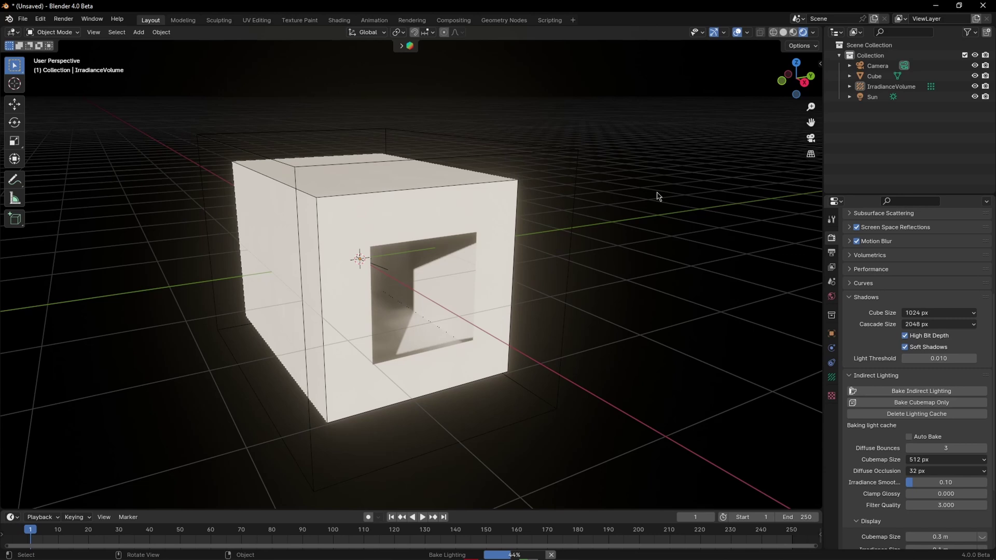
middle_click_drag(658, 196, 646, 346)
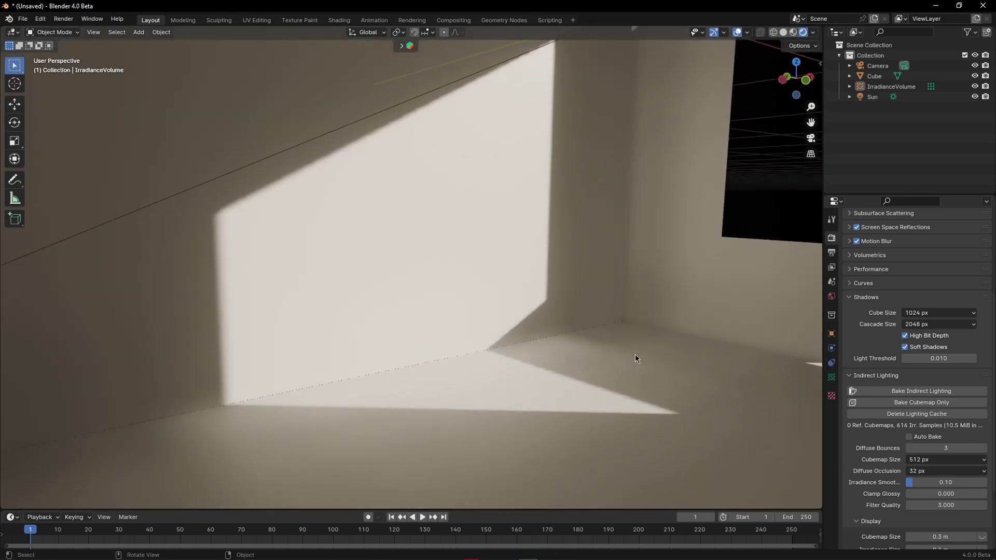
Rotate the Sun light about its Z axis to shift the light patch inside the cube, and rebake the indirect lighting
left_click(903, 414)
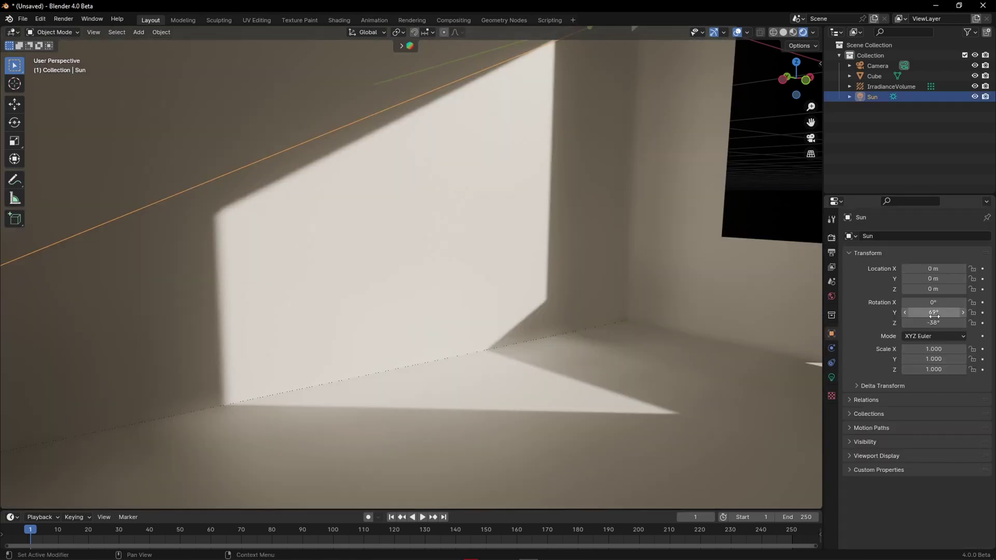
left_click_drag(933, 322, 965, 322)
left_click(831, 237)
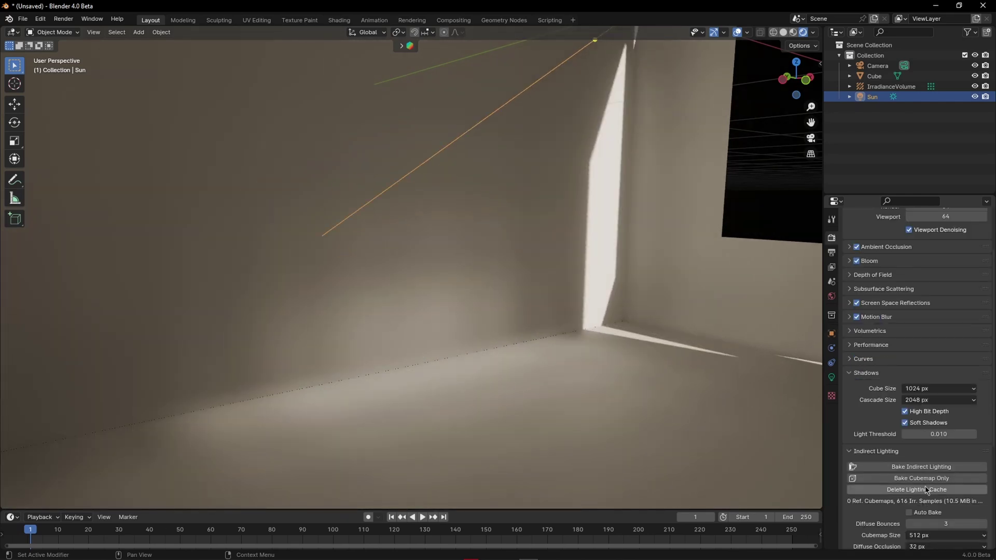
left_click(921, 467)
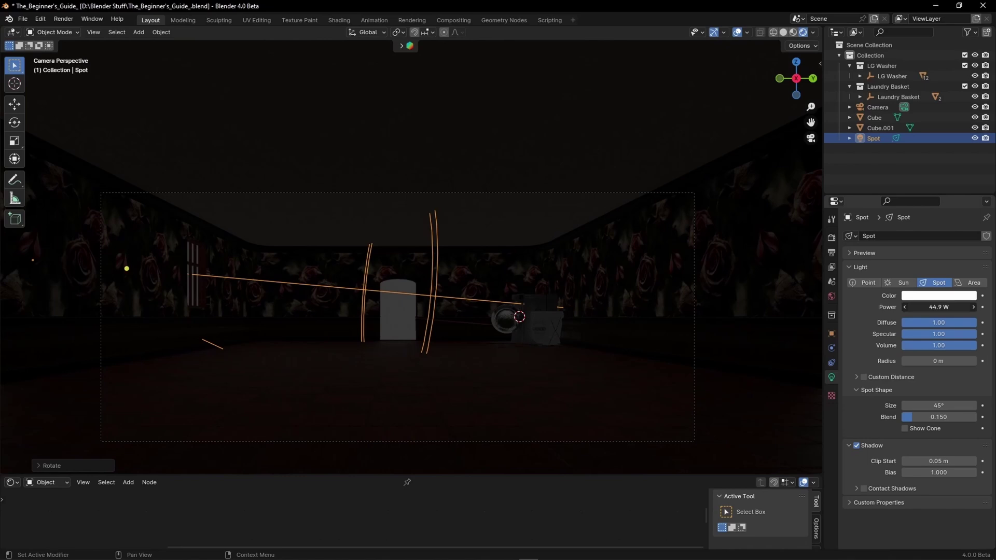
Give the spot light shining through the room's barred window a warm orange color and open the World settings
left_click(937, 296)
left_click(895, 215)
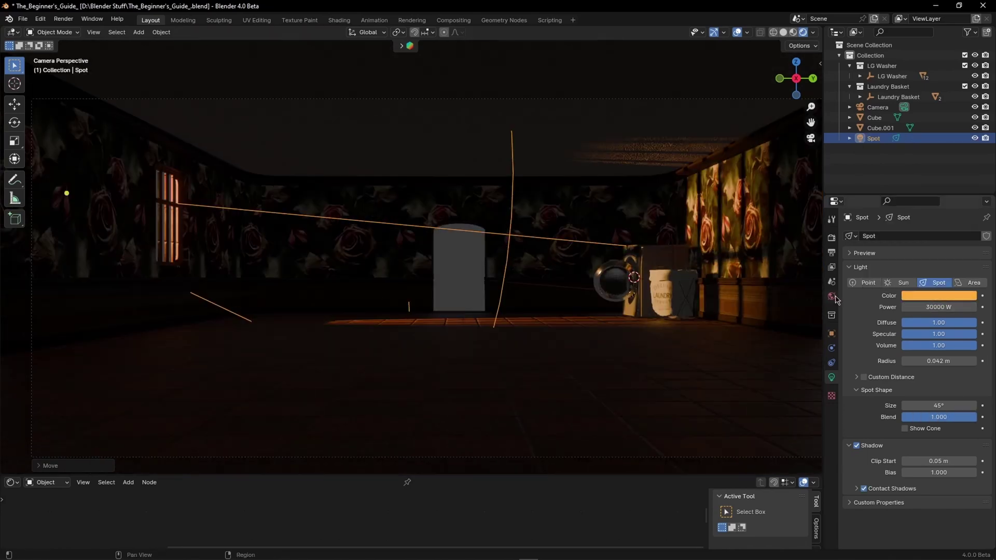
left_click(832, 297)
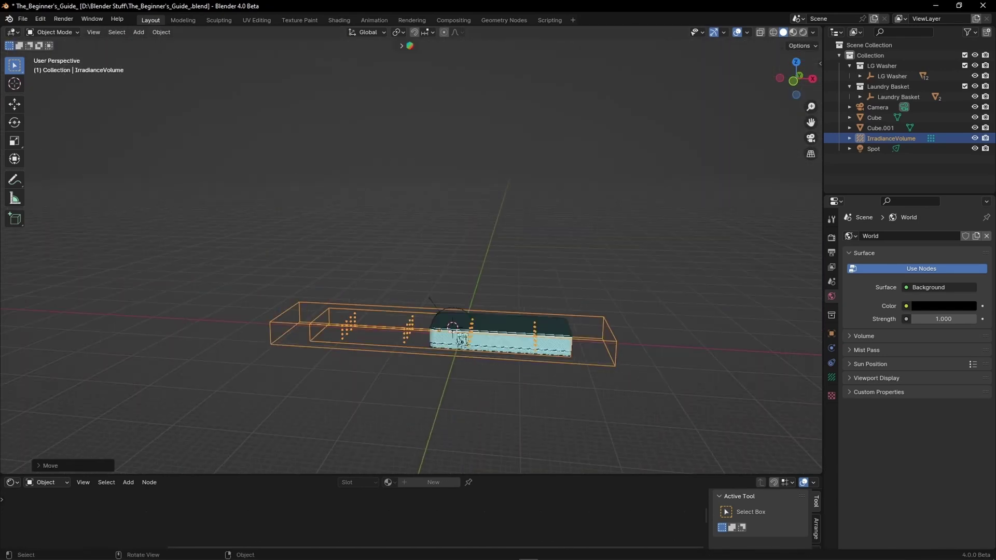
Inspect the irradiance volume around the room and bake the scene's indirect lighting
middle_click_drag(456, 335, 469, 328)
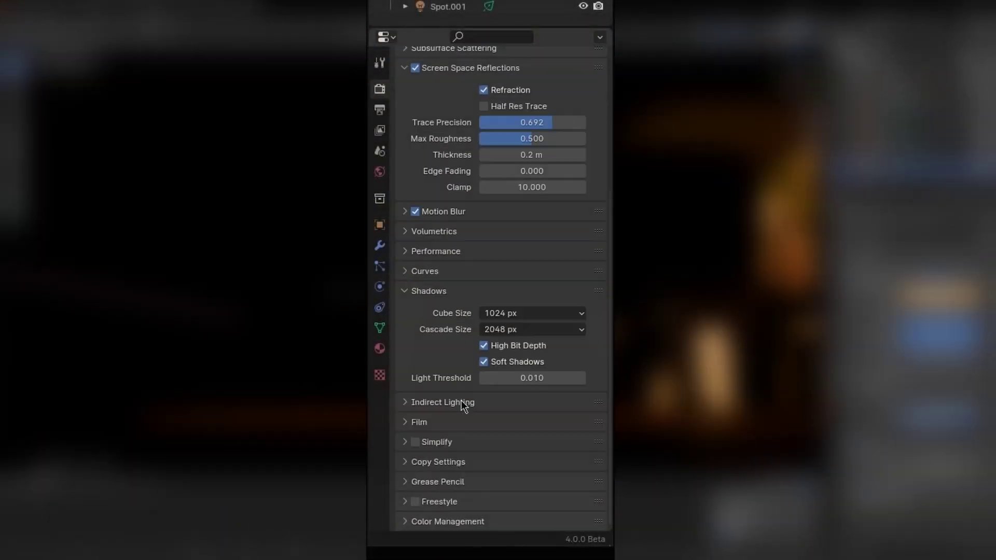
left_click(463, 402)
scroll(518, 337, "down", 6)
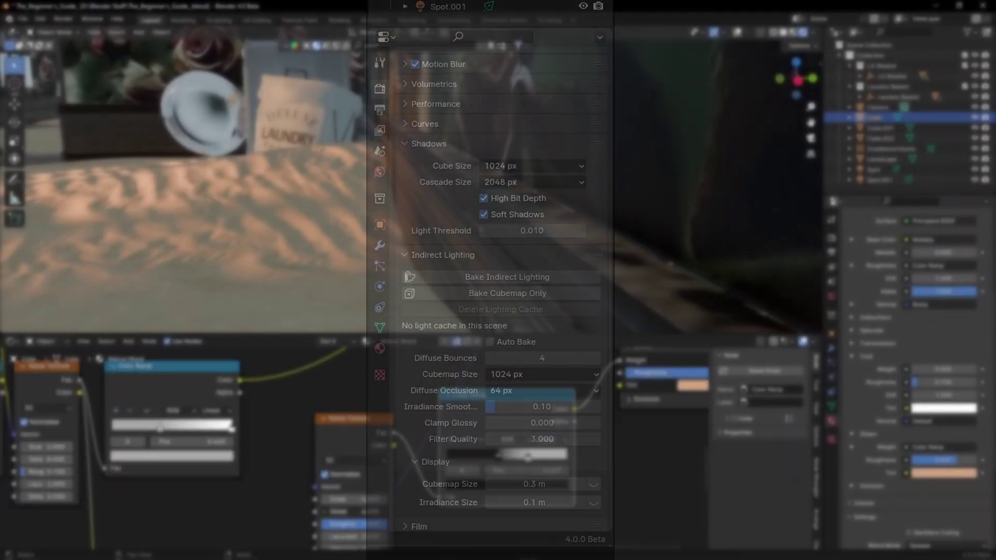
left_click(507, 277)
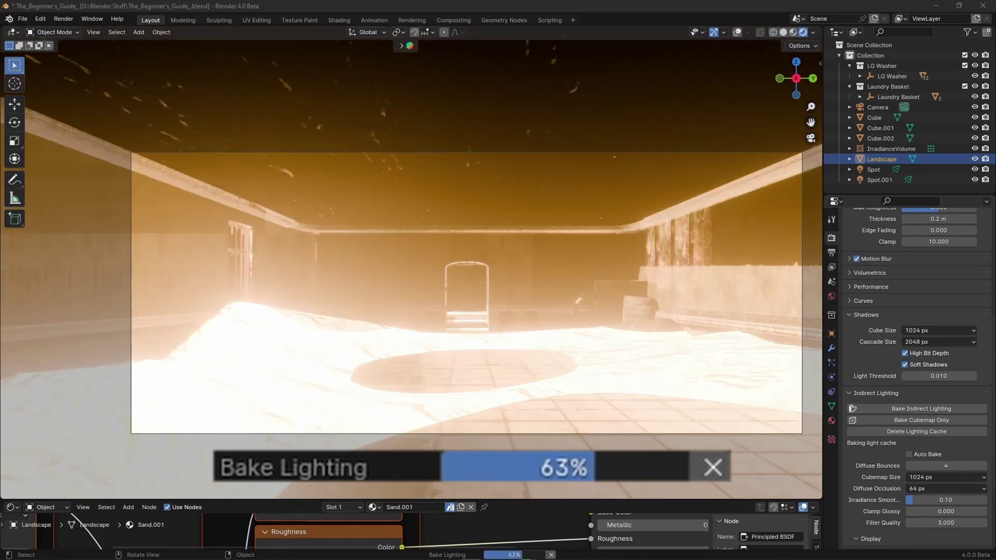
left_click(831, 296)
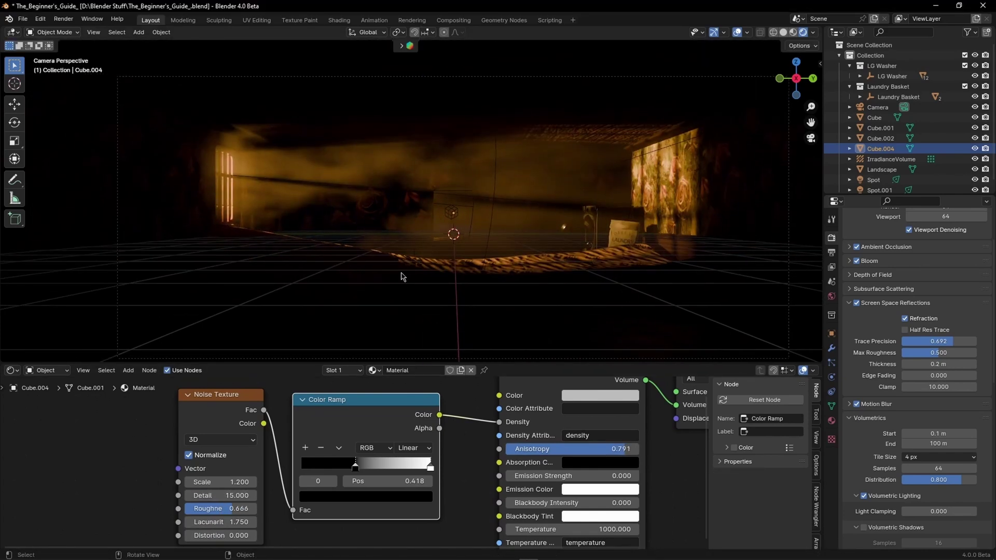
Add an area light to the foggy room, raise it about 2.49 m along Z and shift it along the X axis
key("shift+a")
mouse_move(436, 357)
left_click(524, 405)
key("g")
key("z")
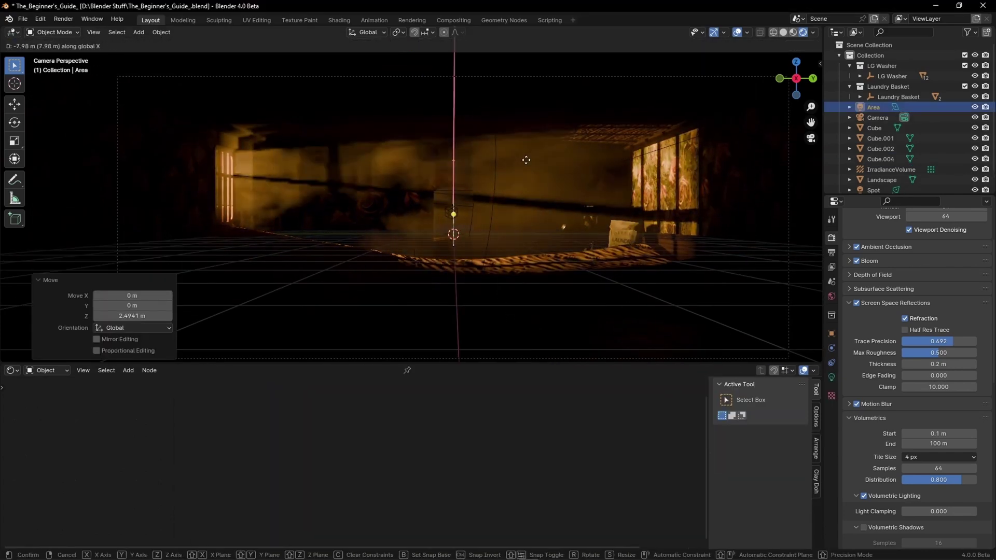
left_click(454, 107)
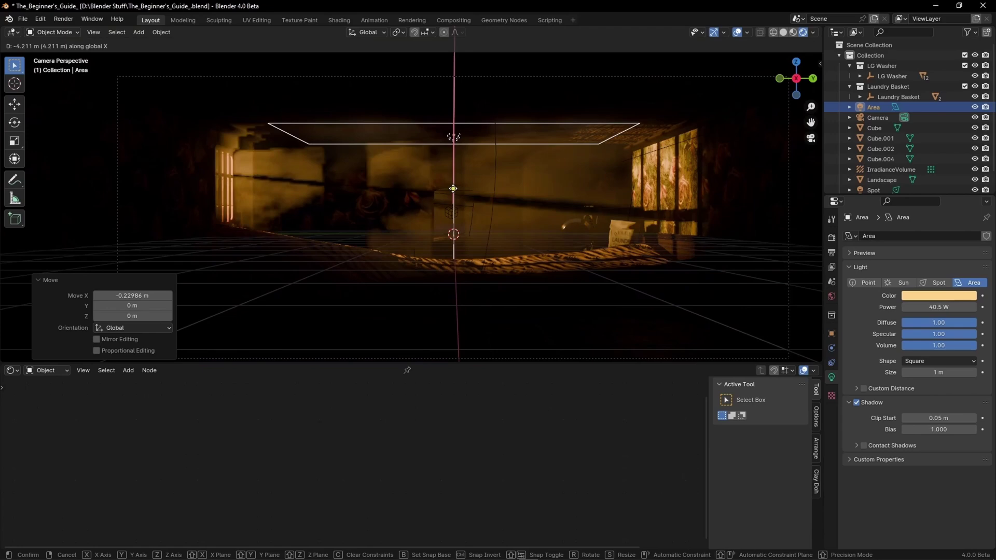
Move the area light about -3.59 m along the X axis and rotate it slightly around the Z axis
left_click(447, 188)
key("t")
key("r")
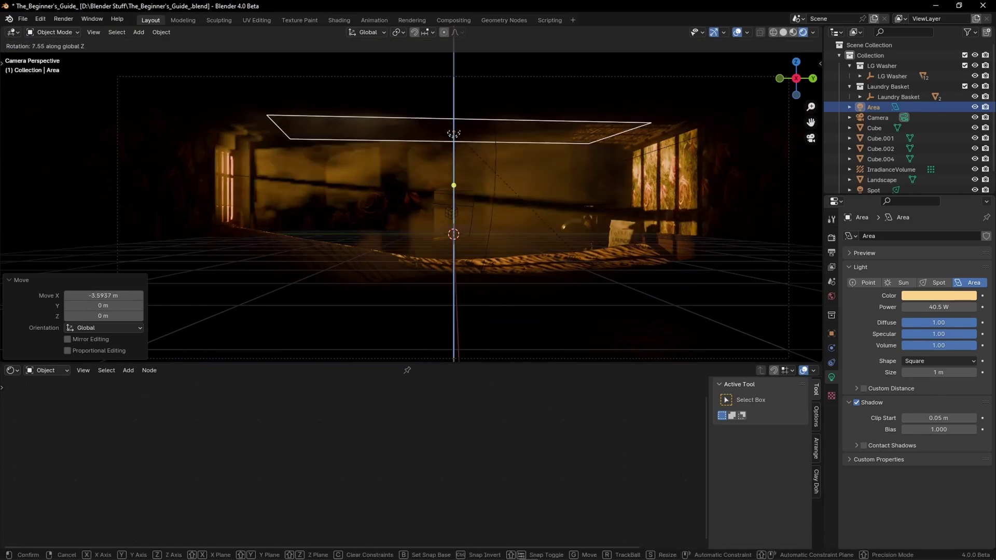
left_click(531, 316)
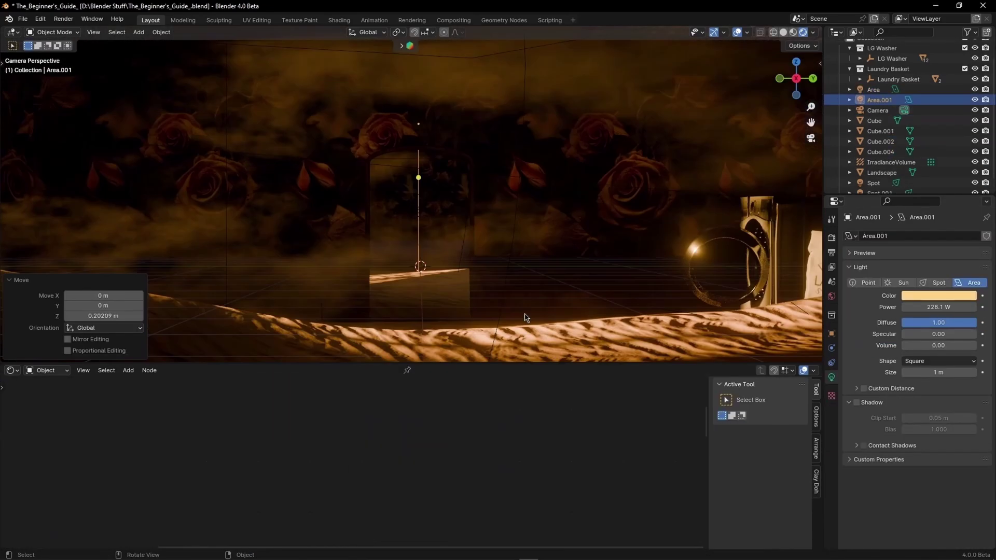